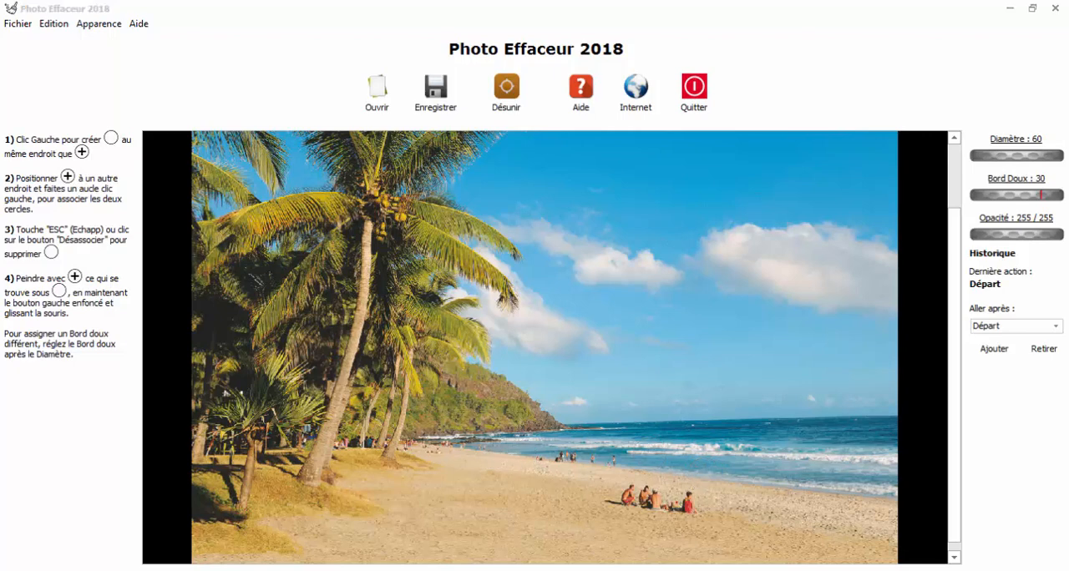
- Review the list of keyboard shortcuts for removing circles, resizing them, zooming, moving around and painting
{"action": "left_click", "coordinate": [139, 23]}
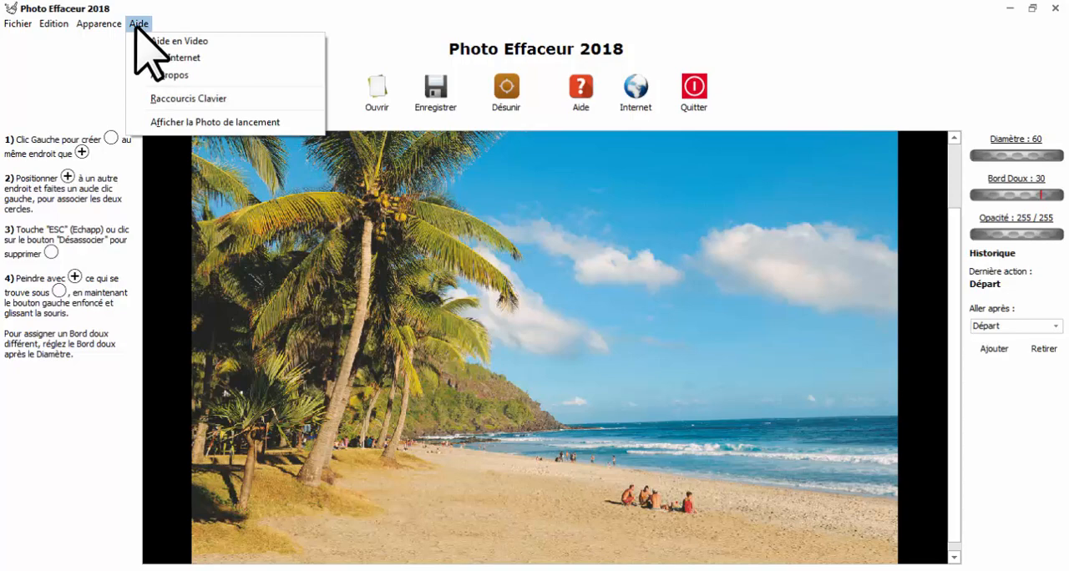
{"action": "left_click", "coordinate": [166, 98]}
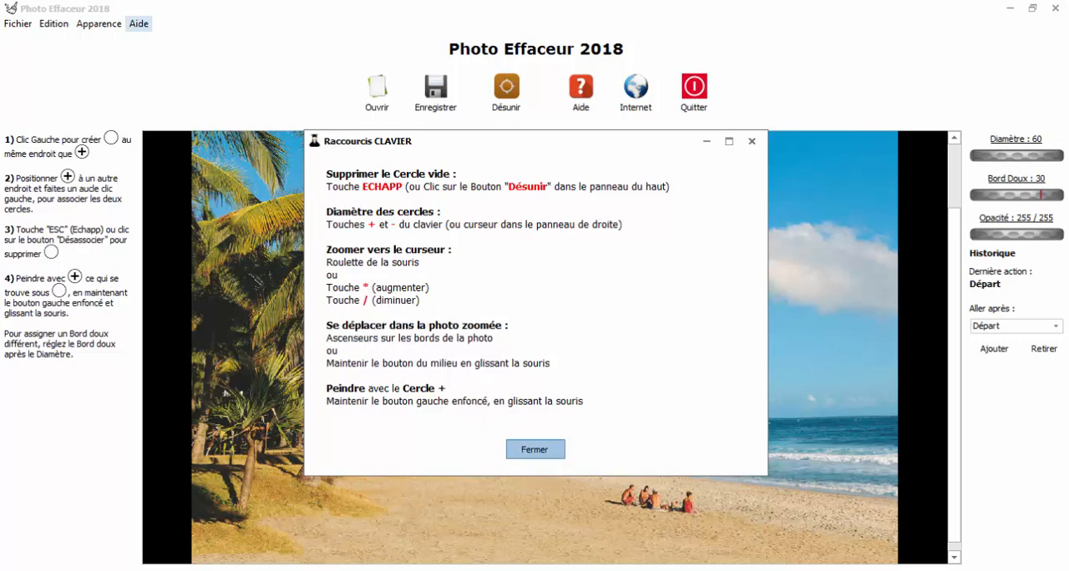
{"action": "left_click", "coordinate": [535, 449]}
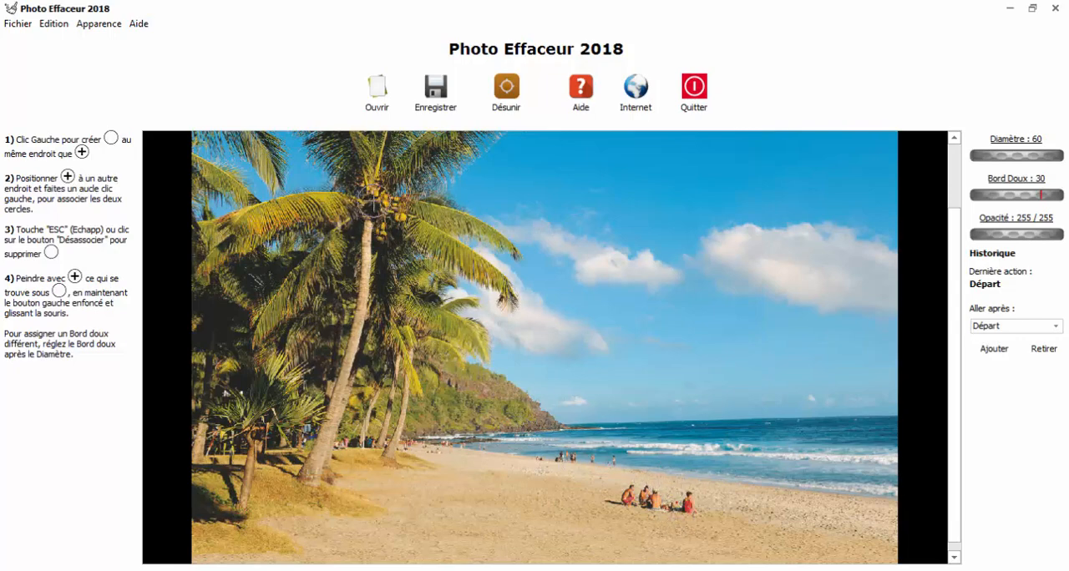
- Inspect the palm tree's coconuts and the people sitting on the beach at different magnifications
{"action": "scroll", "coordinate": [373, 200], "scroll_direction": "down", "scroll_amount": 1}
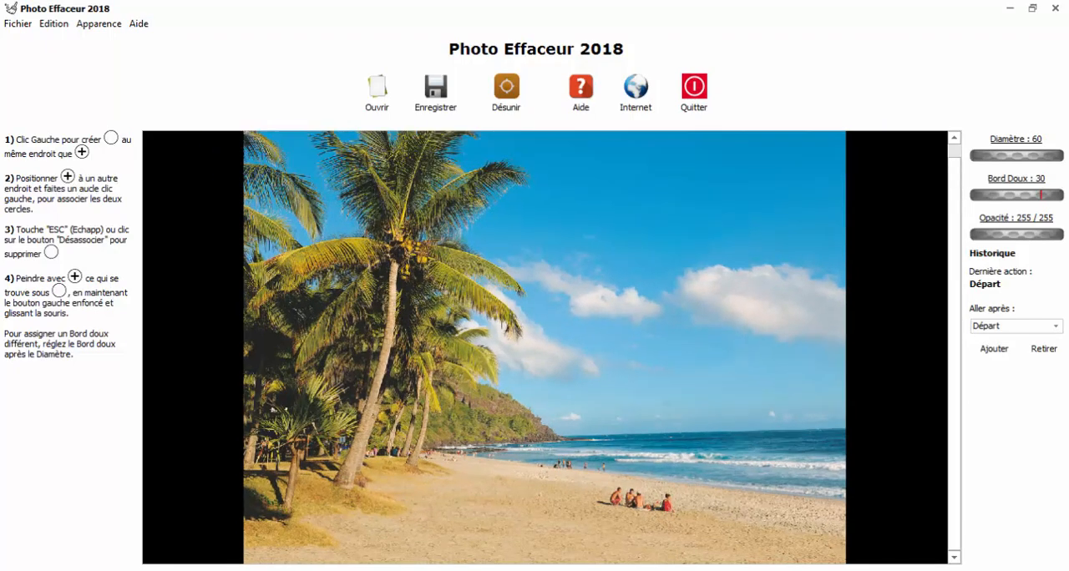
{"action": "scroll", "coordinate": [384, 244], "scroll_direction": "up", "scroll_amount": 4}
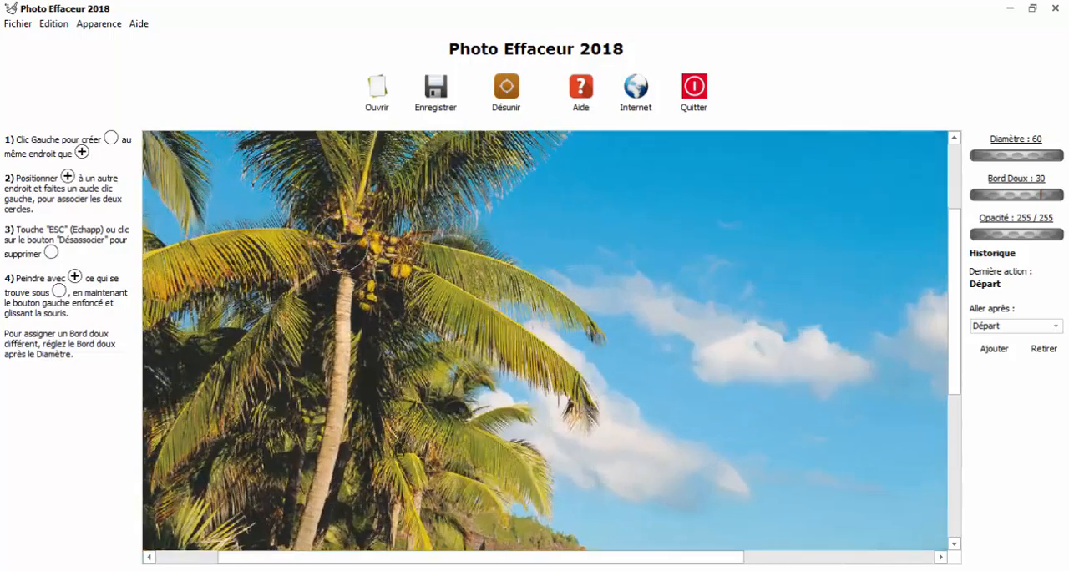
{"action": "scroll", "coordinate": [344, 243], "scroll_direction": "down", "scroll_amount": 4}
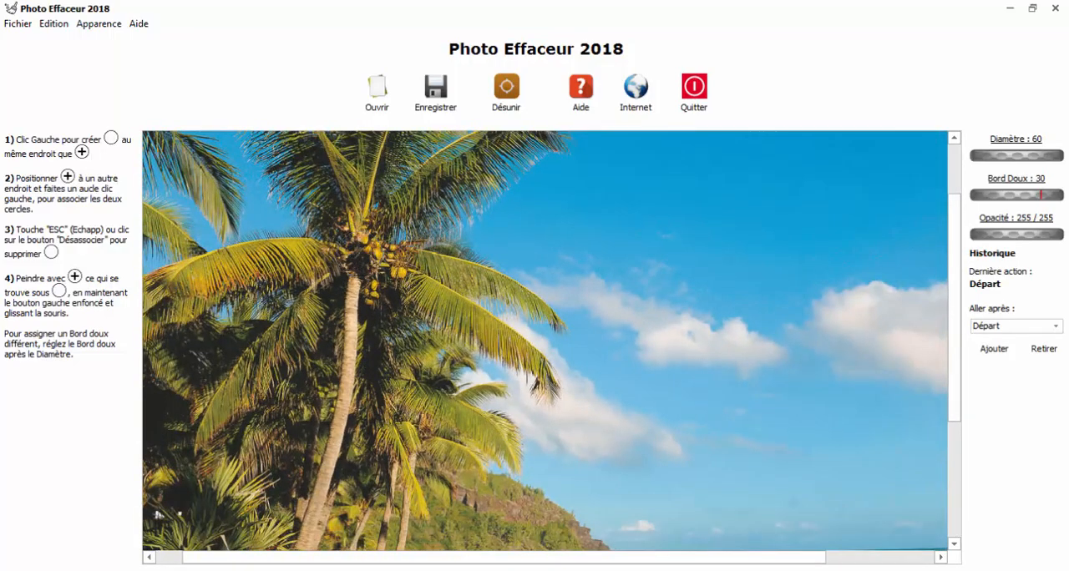
{"action": "scroll", "coordinate": [359, 254], "scroll_direction": "up", "scroll_amount": 5}
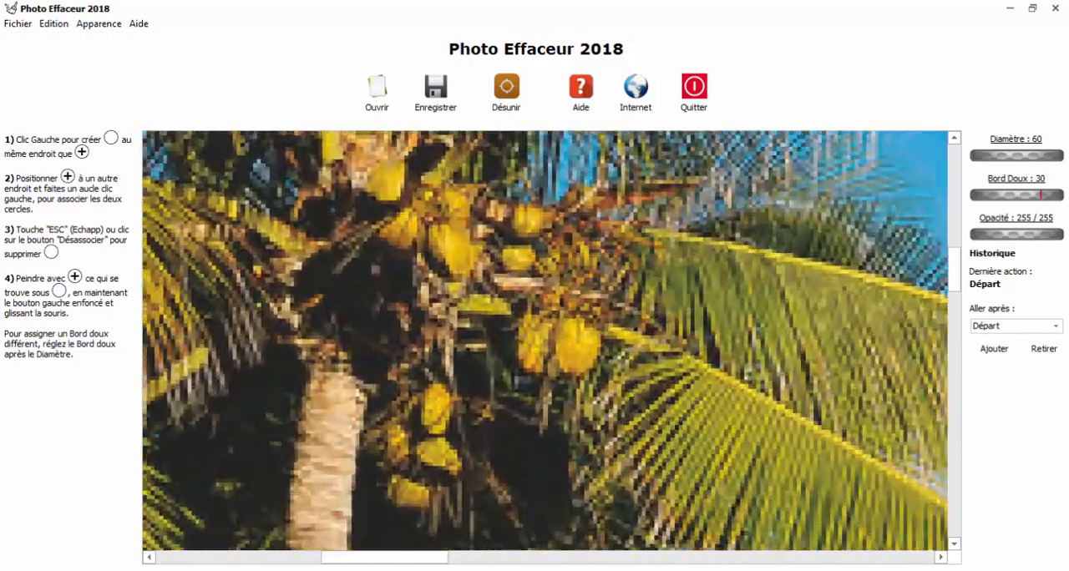
{"action": "scroll", "coordinate": [353, 209], "scroll_direction": "down", "scroll_amount": 6}
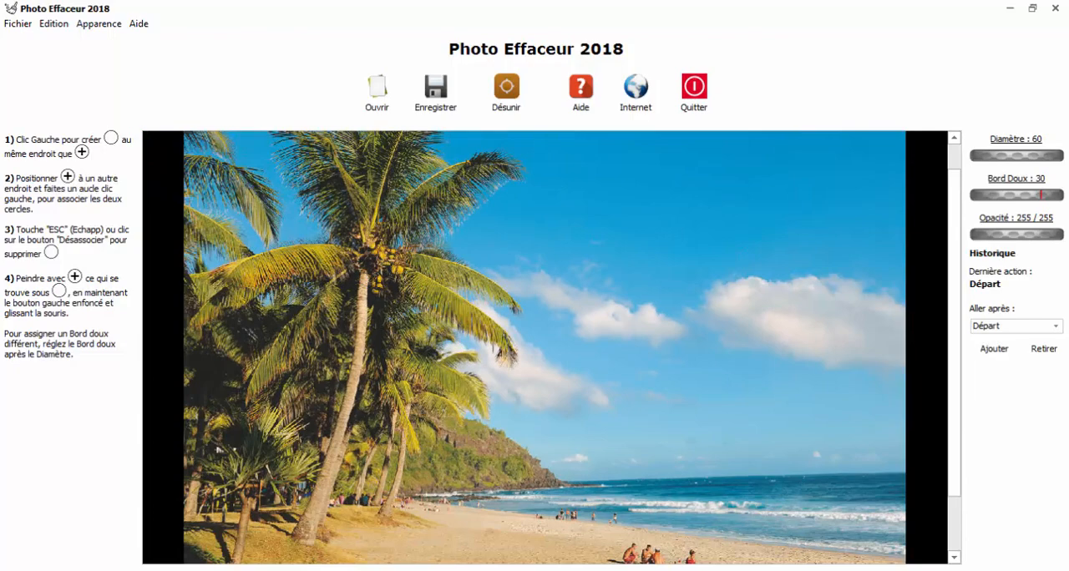
{"action": "scroll", "coordinate": [681, 520], "scroll_direction": "down", "scroll_amount": 2}
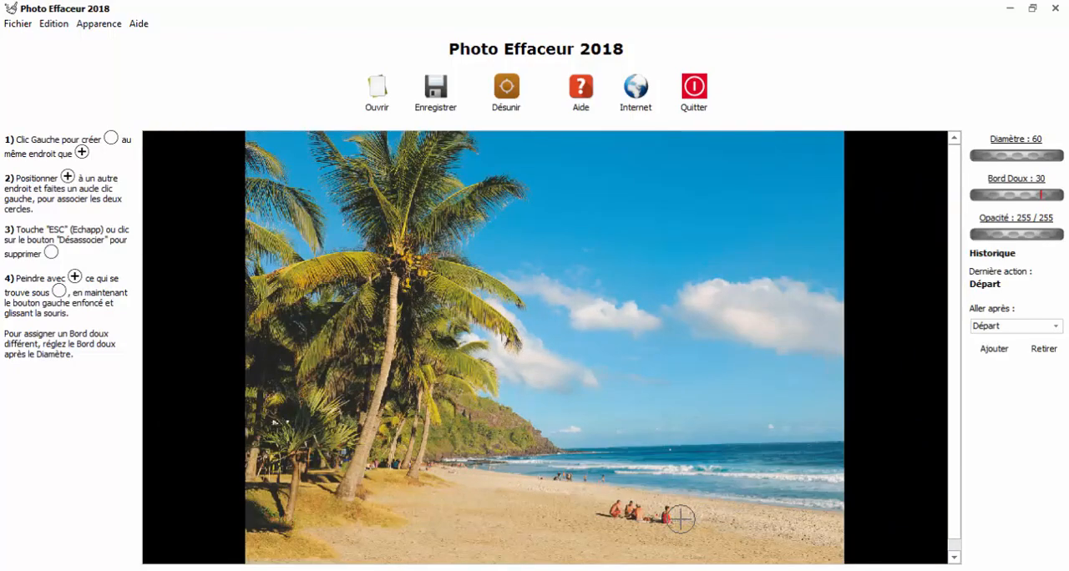
{"action": "scroll", "coordinate": [668, 514], "scroll_direction": "up", "scroll_amount": 4}
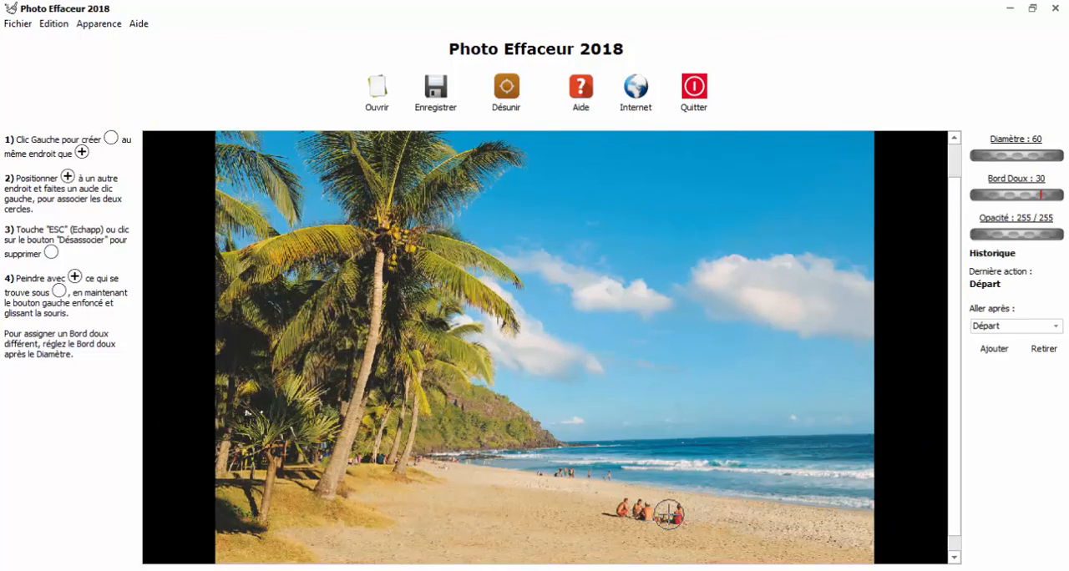
{"action": "scroll", "coordinate": [701, 520], "scroll_direction": "up", "scroll_amount": 3}
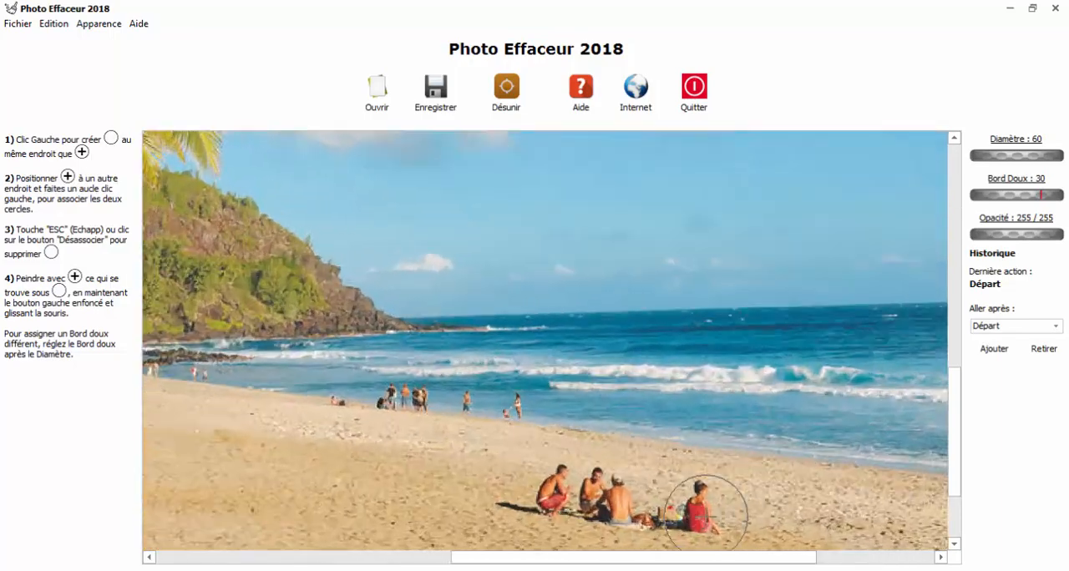
{"action": "scroll", "coordinate": [698, 509], "scroll_direction": "down", "scroll_amount": 6}
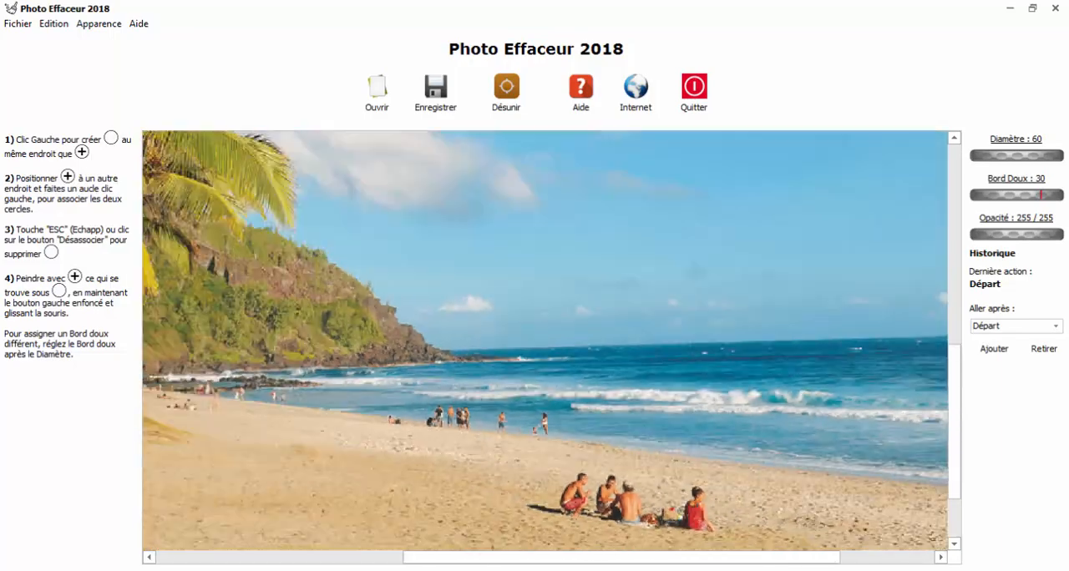
{"action": "scroll", "coordinate": [599, 446], "scroll_direction": "up", "scroll_amount": 4}
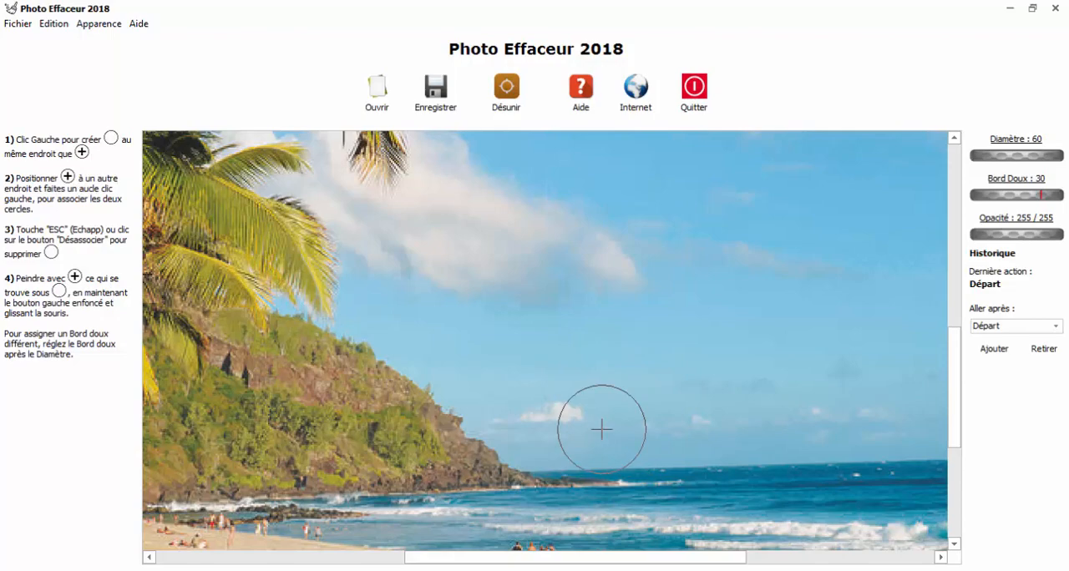
- Look over the enlarged photo from the cliff and sea down to the seated group on the sand
{"action": "mouse_move", "coordinate": [602, 429]}
{"action": "left_mouse_down"}
{"action": "mouse_move", "coordinate": [565, 416]}
{"action": "mouse_move", "coordinate": [673, 234]}
{"action": "mouse_move", "coordinate": [484, 313]}
{"action": "mouse_move", "coordinate": [457, 254]}
{"action": "left_mouse_up"}
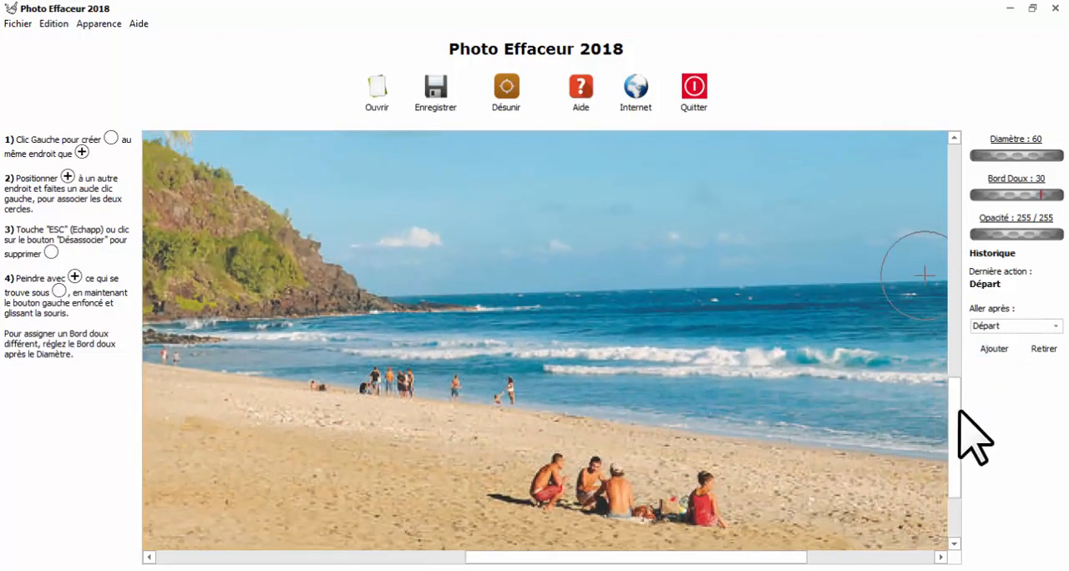
{"action": "mouse_move", "coordinate": [960, 412]}
{"action": "left_mouse_down"}
{"action": "mouse_move", "coordinate": [959, 342]}
{"action": "mouse_move", "coordinate": [958, 413]}
{"action": "left_mouse_up"}
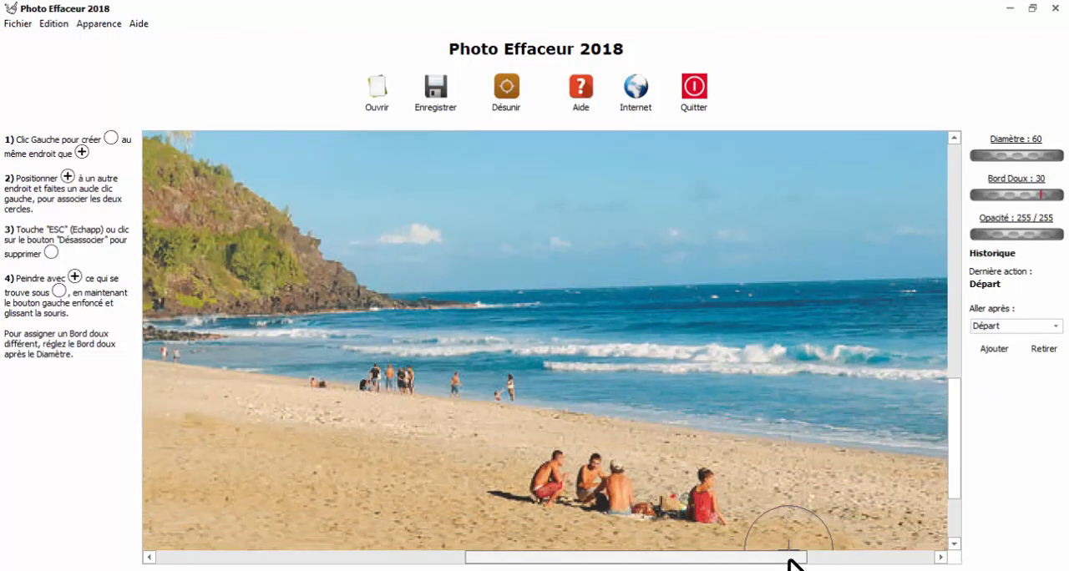
{"action": "left_click_drag", "start_coordinate": [792, 561], "coordinate": [775, 564]}
{"action": "scroll", "coordinate": [655, 449], "scroll_direction": "up", "scroll_amount": 2}
{"action": "scroll", "coordinate": [658, 447], "scroll_direction": "down", "scroll_amount": 4}
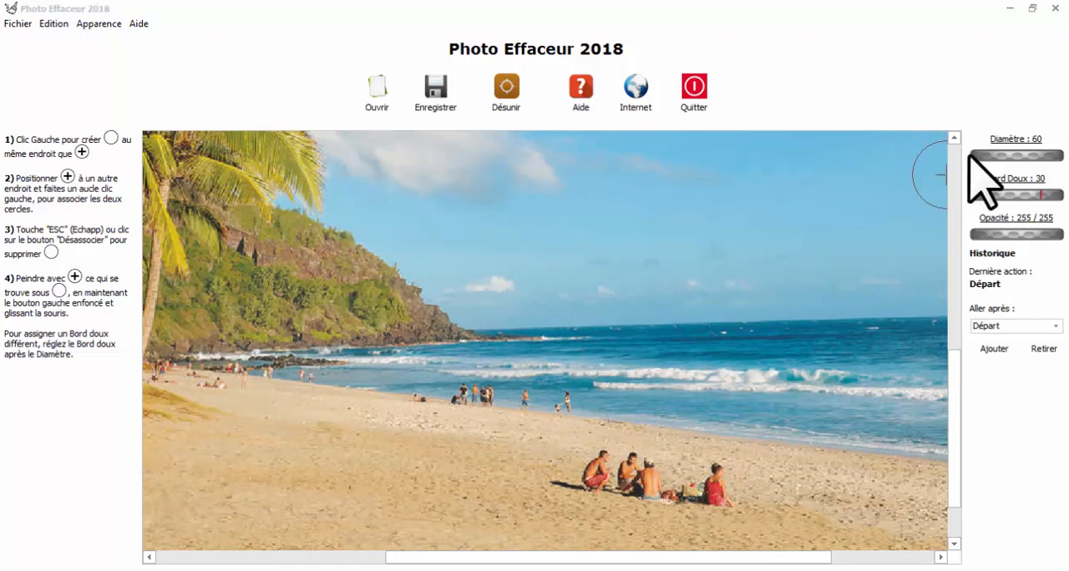
- Set the circle's diameter to 49 and its soft edge (Bord Doux) to 14
{"action": "mouse_move", "coordinate": [1042, 155]}
{"action": "left_mouse_down"}
{"action": "mouse_move", "coordinate": [1010, 156]}
{"action": "mouse_move", "coordinate": [1036, 153]}
{"action": "mouse_move", "coordinate": [1026, 156]}
{"action": "left_mouse_up"}
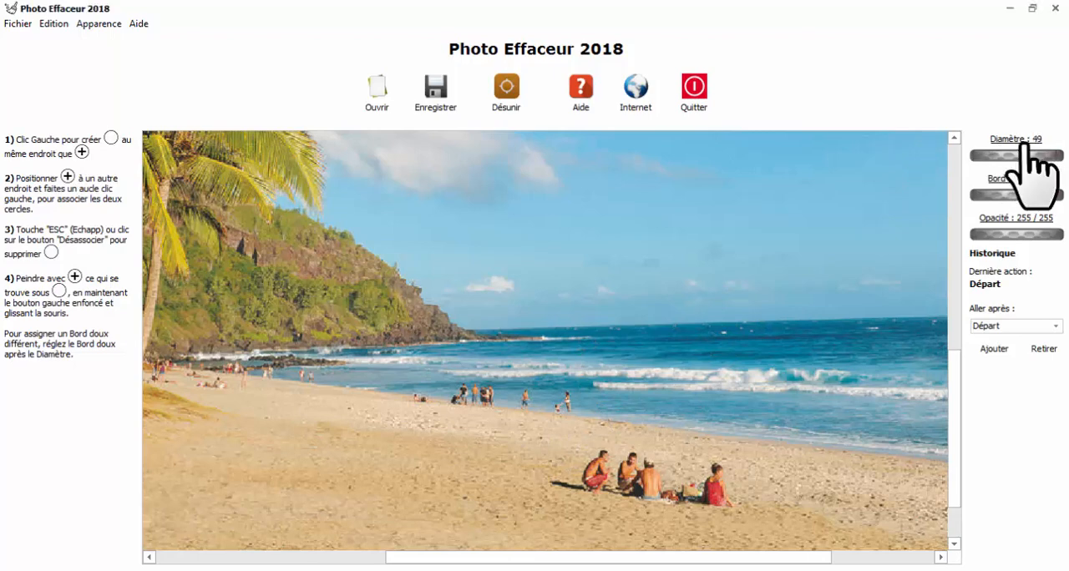
{"action": "left_click", "coordinate": [1019, 140]}
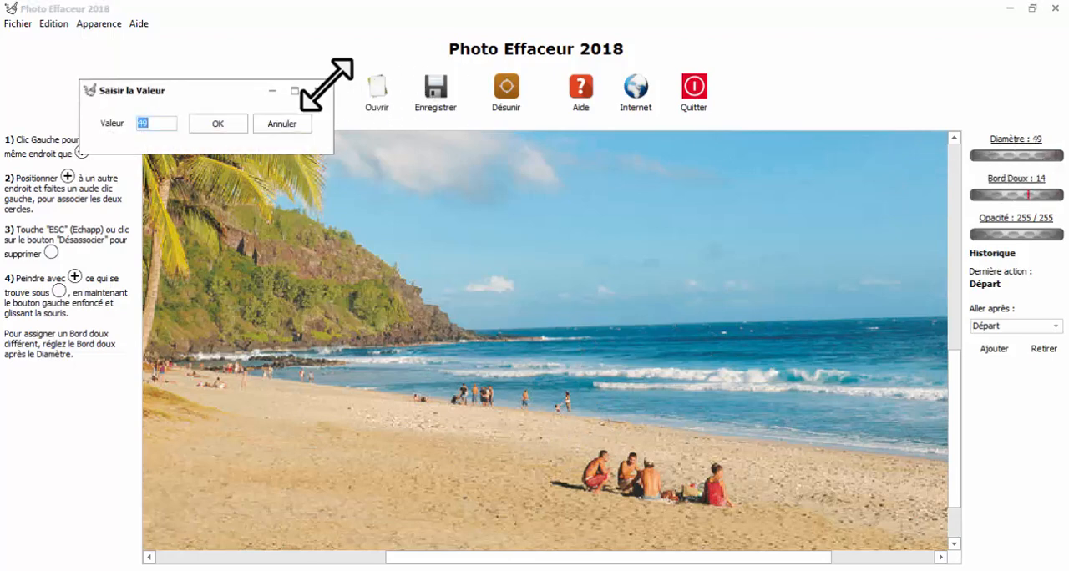
{"action": "left_click", "coordinate": [216, 125]}
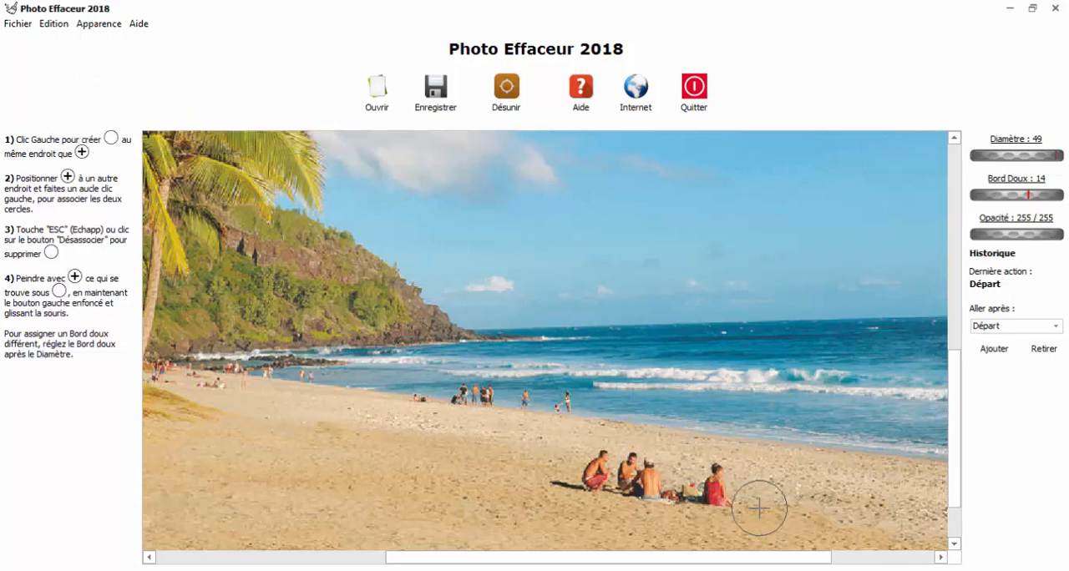
- Check the keyboard shortcuts list again for how to change the circles' diameter
{"action": "left_click", "coordinate": [138, 24]}
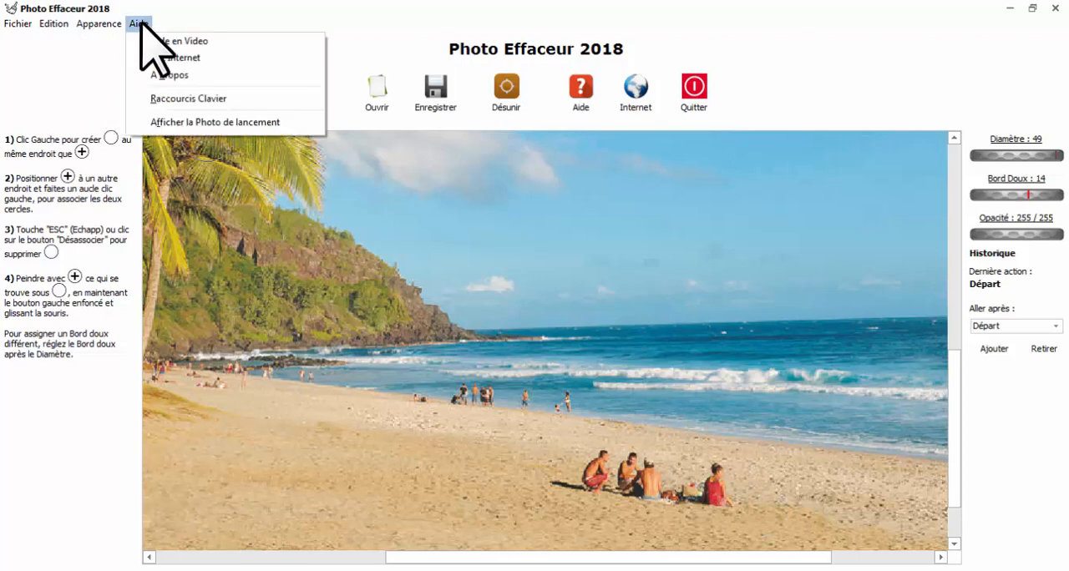
{"action": "left_click", "coordinate": [183, 98]}
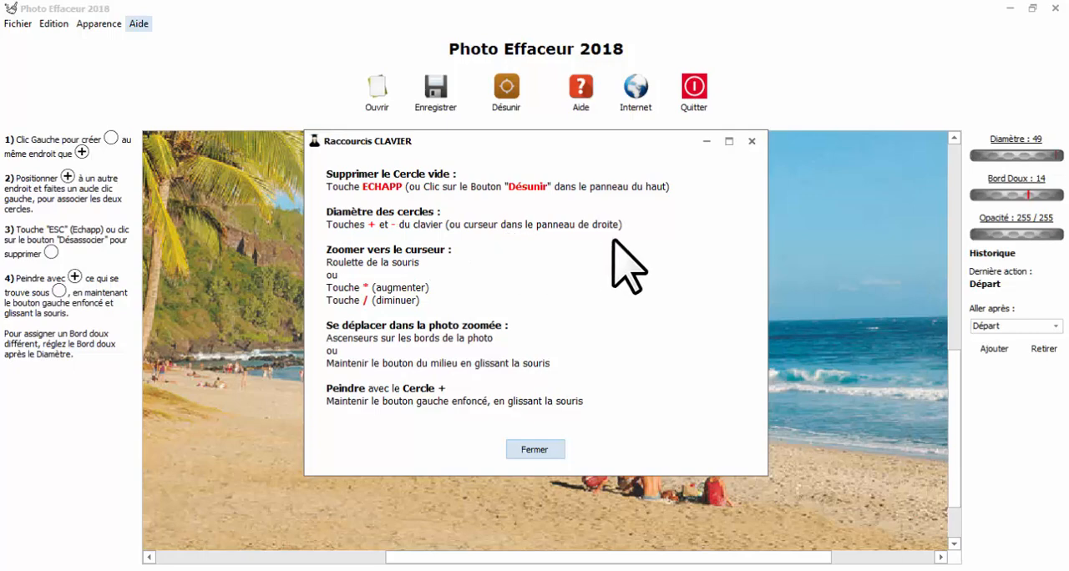
{"action": "left_click", "coordinate": [533, 450]}
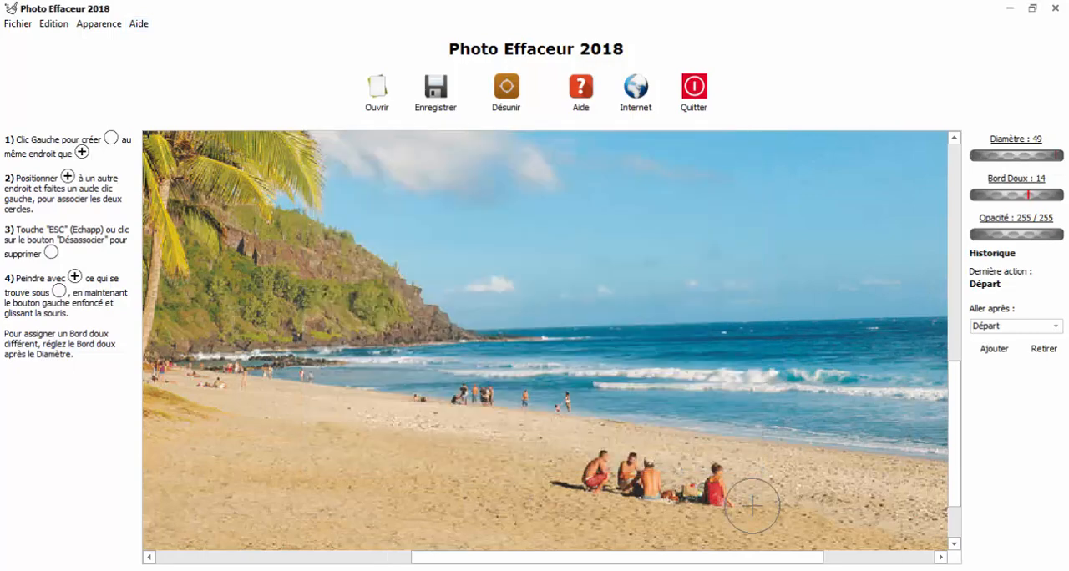
- Try smaller and larger circle sizes beside the seated group, ending with a diameter of 42
{"action": "scroll", "coordinate": [760, 492], "scroll_direction": "up", "scroll_amount": 2}
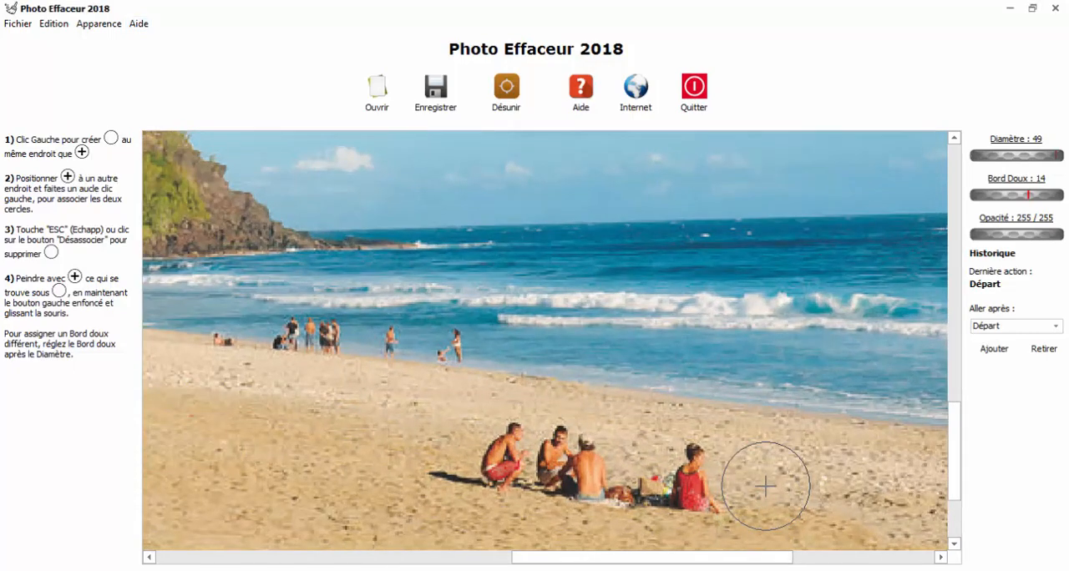
{"action": "scroll", "coordinate": [763, 479], "scroll_direction": "down", "scroll_amount": 8}
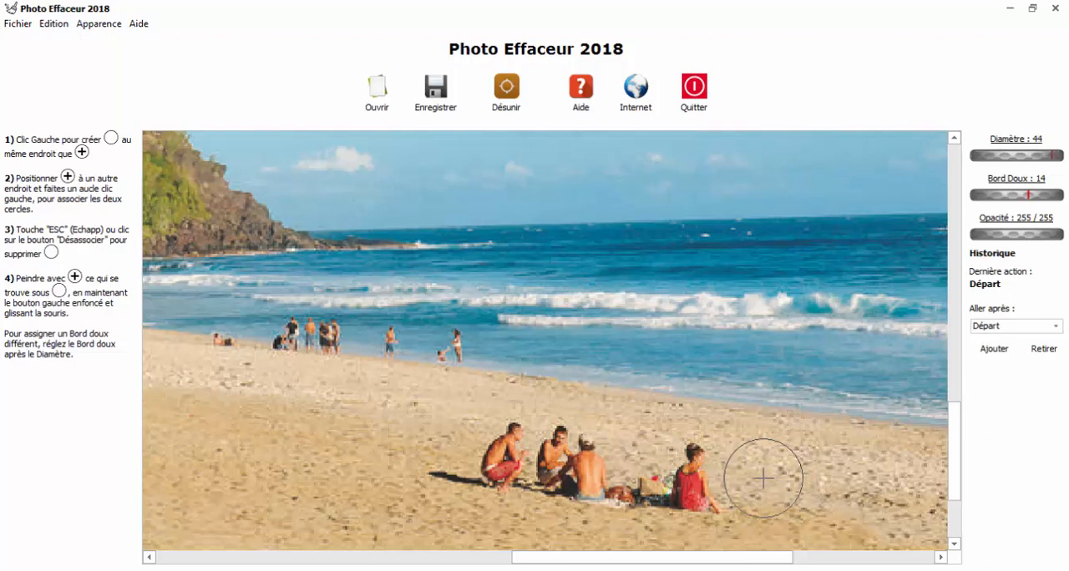
{"action": "scroll", "coordinate": [764, 478], "scroll_direction": "up", "scroll_amount": 10}
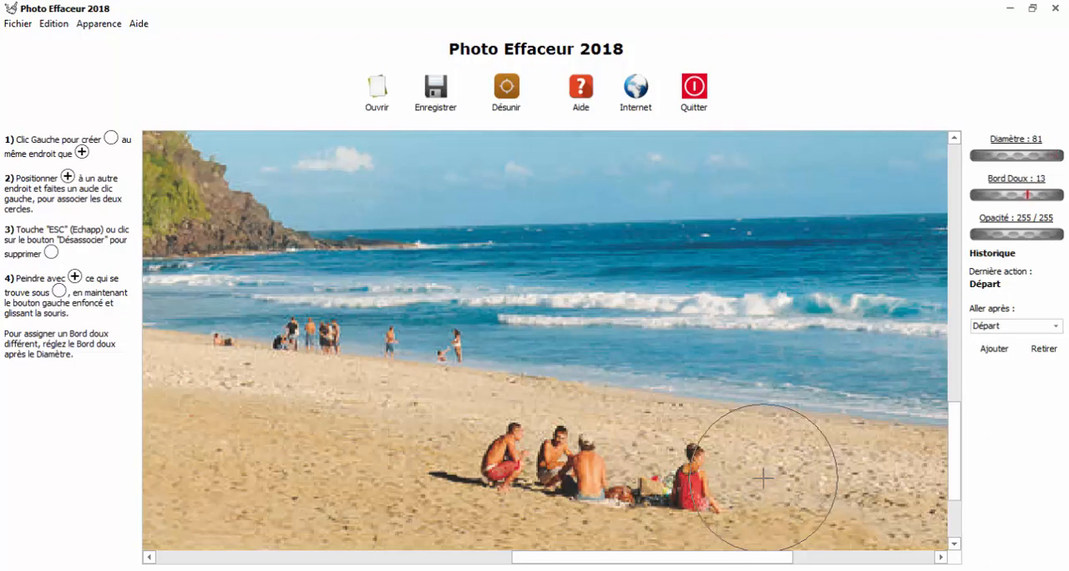
{"action": "scroll", "coordinate": [763, 478], "scroll_direction": "down", "scroll_amount": 3}
{"action": "scroll", "coordinate": [763, 479], "scroll_direction": "down", "scroll_amount": 5}
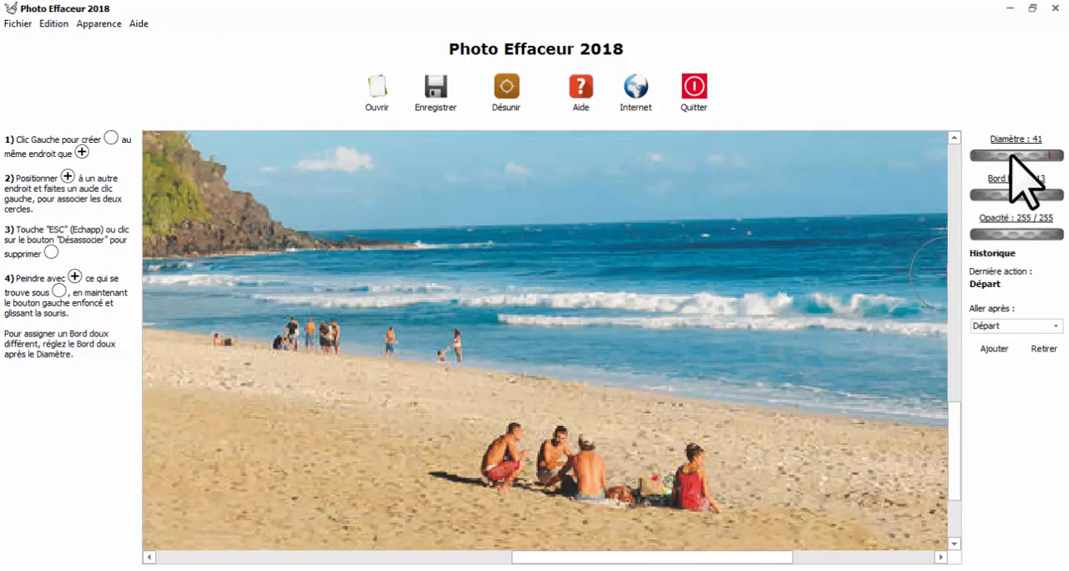
{"action": "scroll", "coordinate": [1016, 157], "scroll_direction": "up", "scroll_amount": 2}
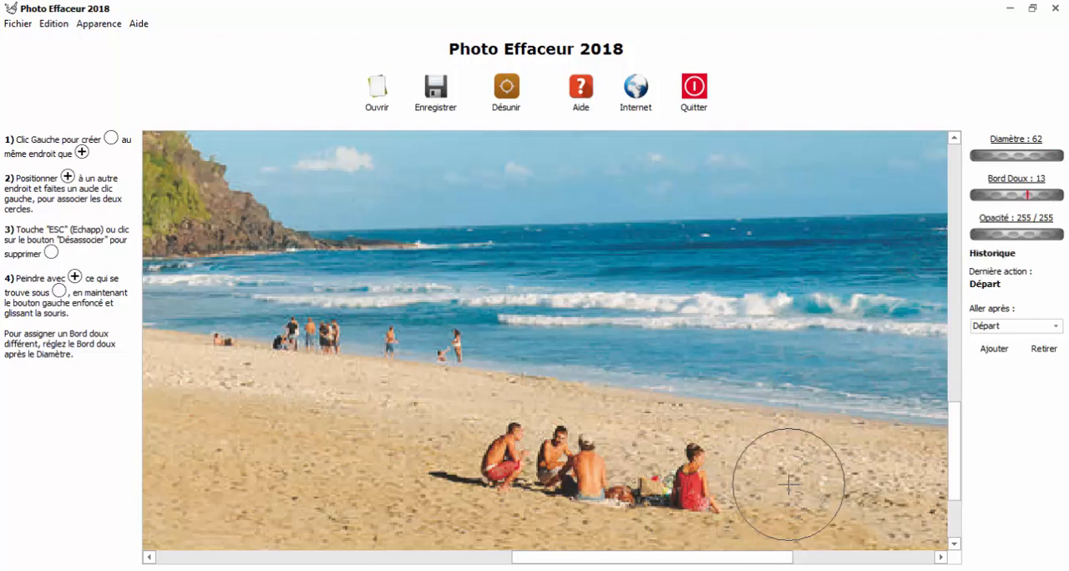
{"action": "scroll", "coordinate": [788, 481], "scroll_direction": "down", "scroll_amount": 2}
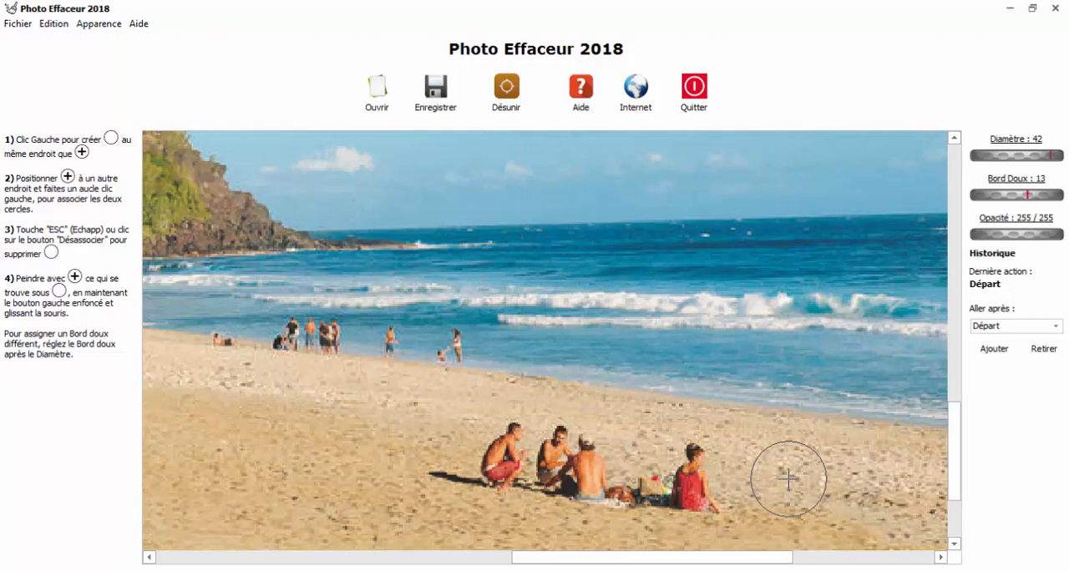
{"action": "left_click", "coordinate": [1013, 140]}
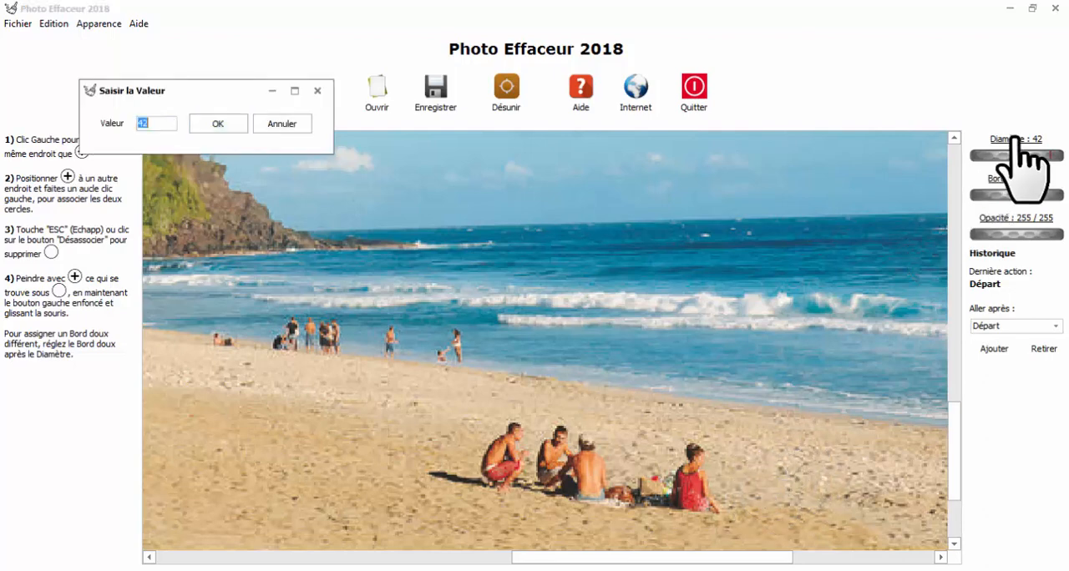
{"action": "left_click", "coordinate": [280, 125]}
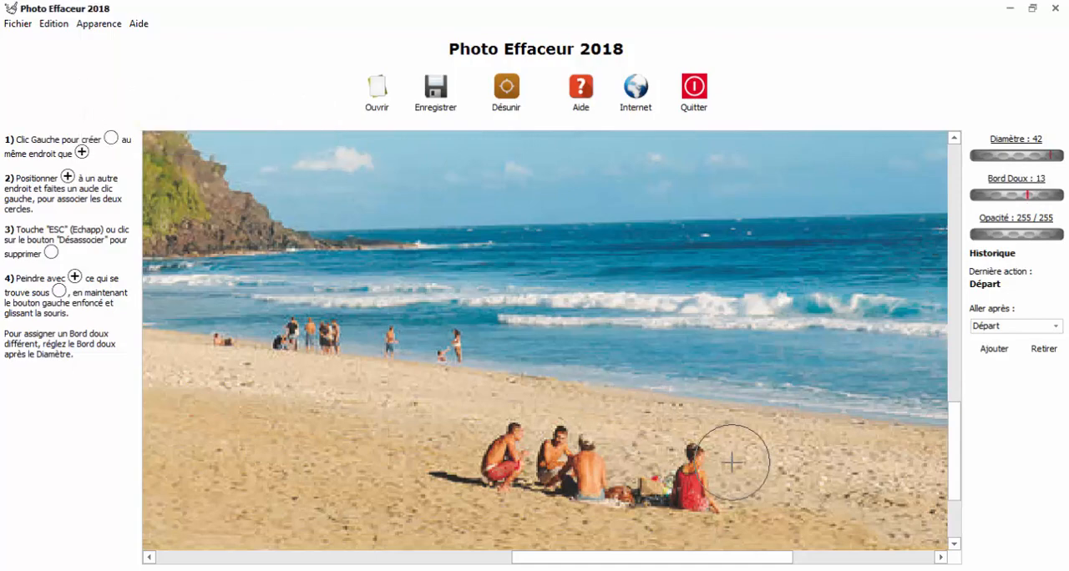
- Place the empty source circle on the clean sand to the right of the seated group
{"action": "scroll", "coordinate": [608, 458], "scroll_direction": "down", "scroll_amount": 2}
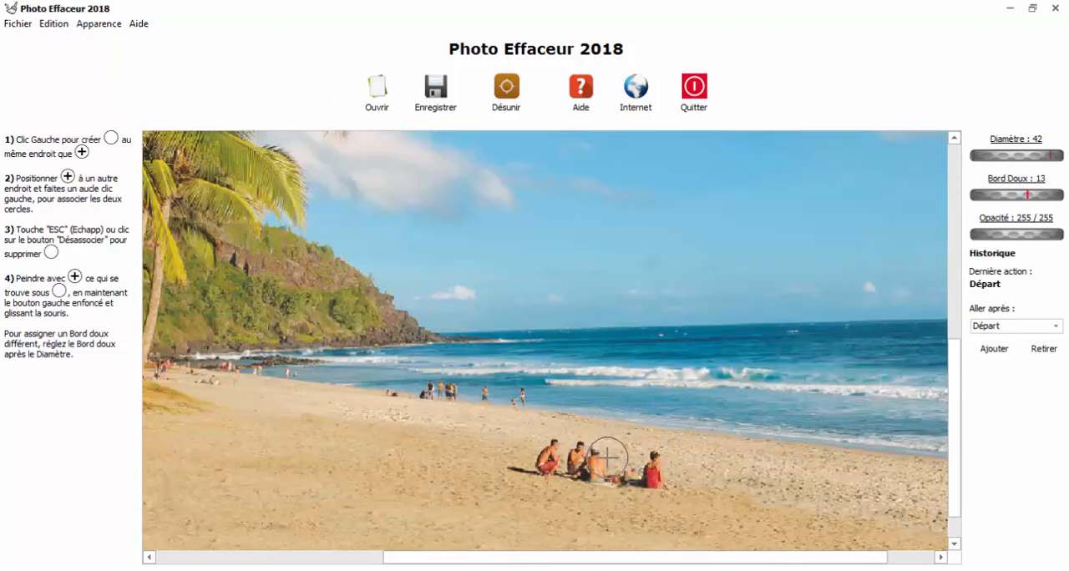
{"action": "scroll", "coordinate": [608, 459], "scroll_direction": "up", "scroll_amount": 2}
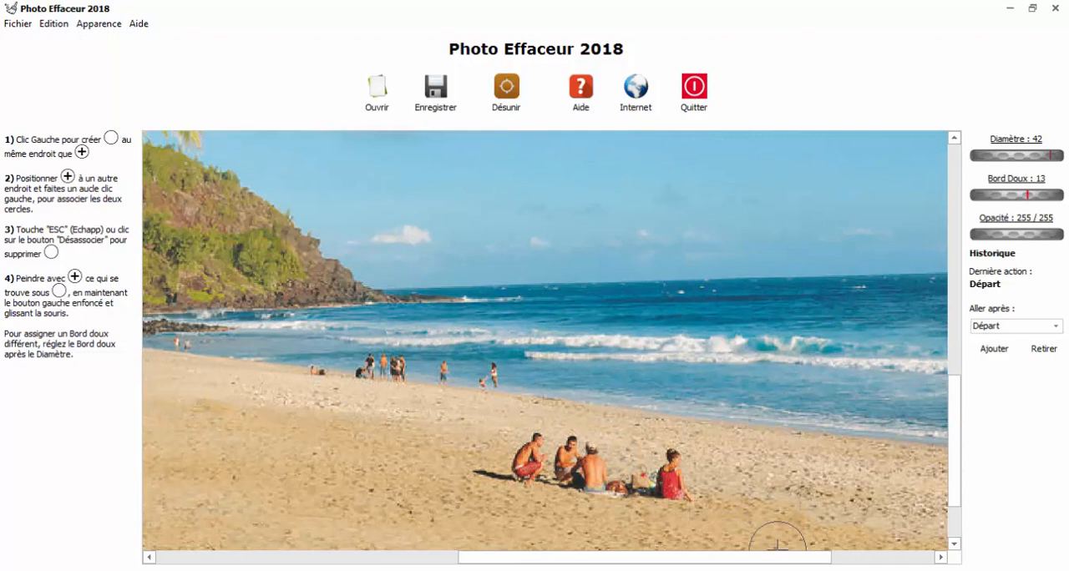
{"action": "left_click_drag", "start_coordinate": [790, 557], "coordinate": [891, 557]}
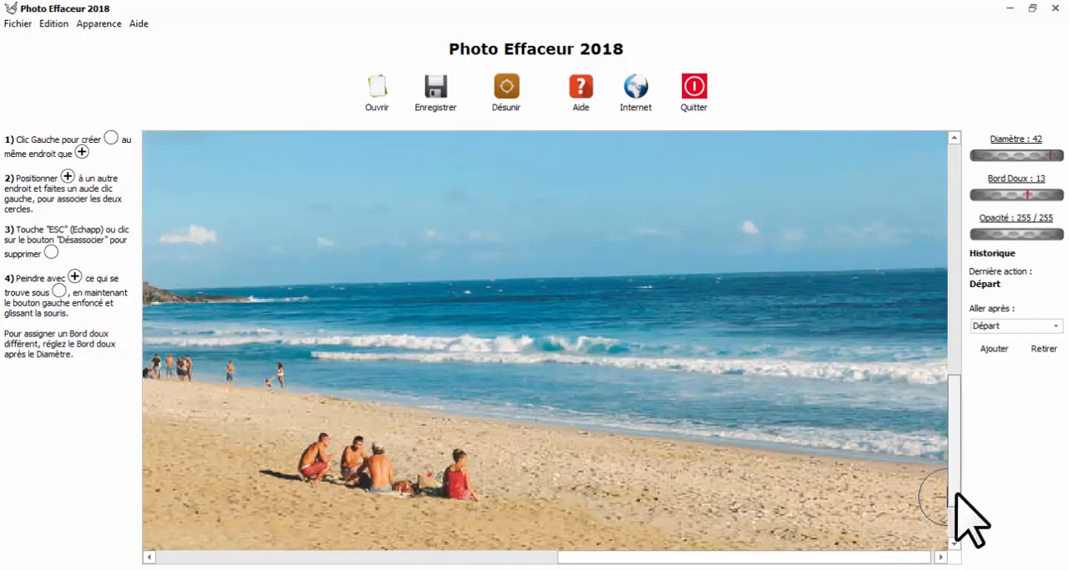
{"action": "scroll", "coordinate": [957, 497], "scroll_direction": "down", "scroll_amount": 2}
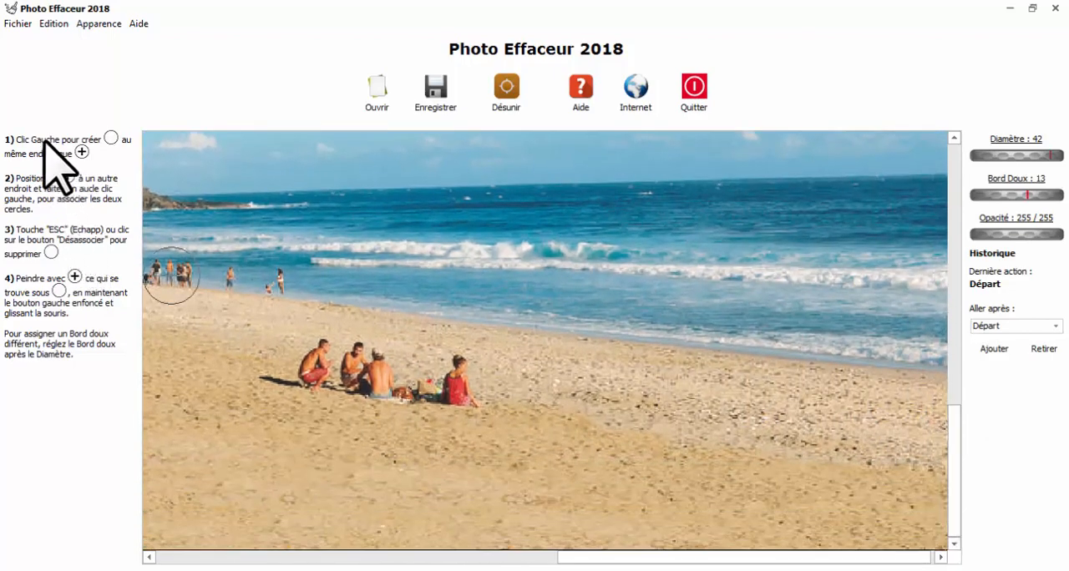
{"action": "left_click", "coordinate": [806, 444]}
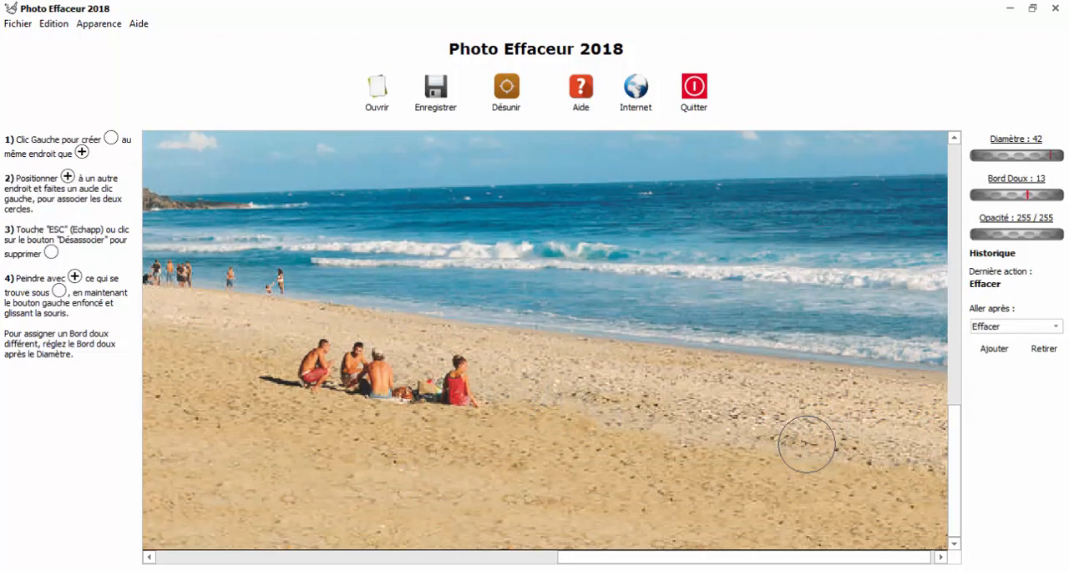
- Try painting sand over the woman in red and the man with his back turned, and undo the erasing
{"action": "scroll", "coordinate": [479, 390], "scroll_direction": "up", "scroll_amount": 3}
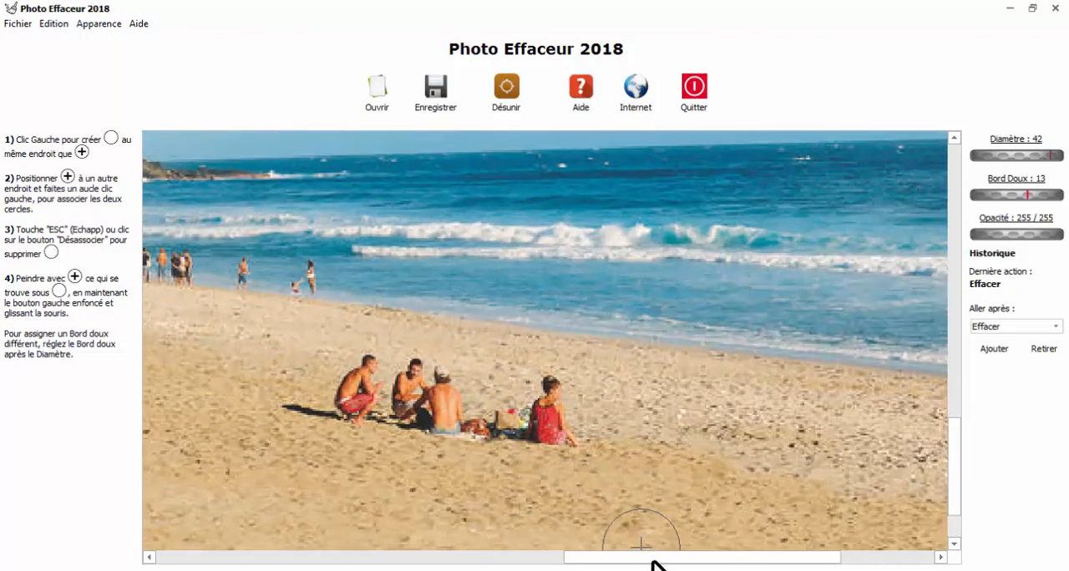
{"action": "left_click_drag", "start_coordinate": [652, 558], "coordinate": [731, 558]}
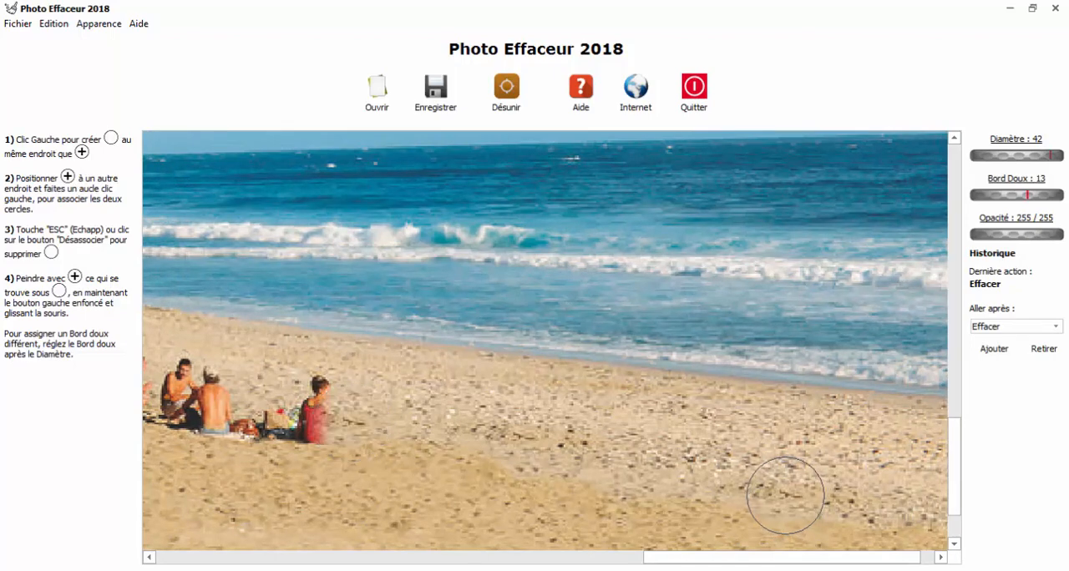
{"action": "mouse_move", "coordinate": [334, 414]}
{"action": "left_mouse_down"}
{"action": "mouse_move", "coordinate": [319, 405]}
{"action": "mouse_move", "coordinate": [281, 420]}
{"action": "mouse_move", "coordinate": [243, 392]}
{"action": "mouse_move", "coordinate": [212, 416]}
{"action": "left_mouse_up"}
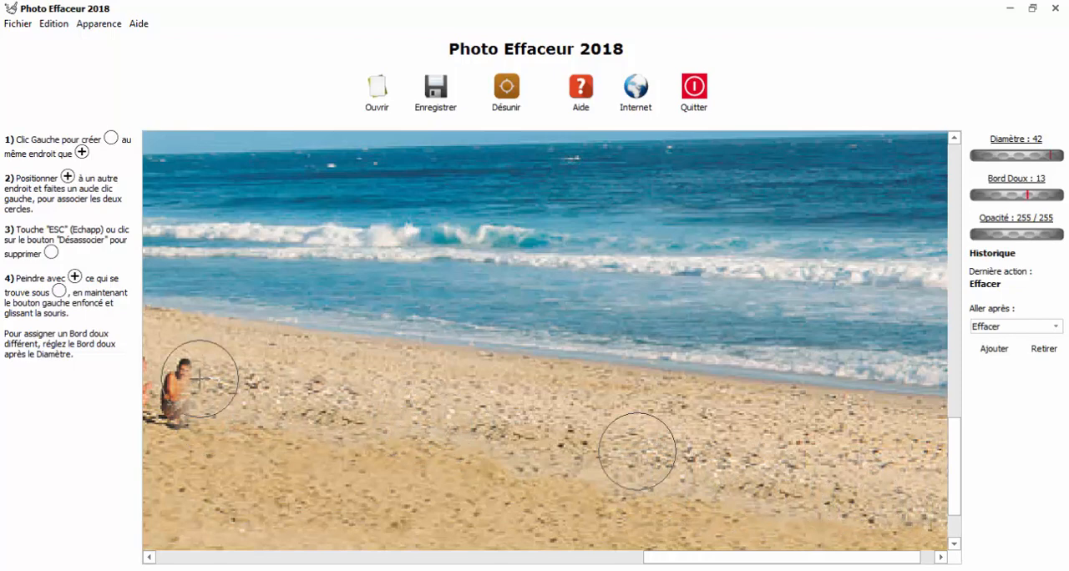
{"action": "left_click", "coordinate": [53, 24]}
{"action": "left_click", "coordinate": [67, 39]}
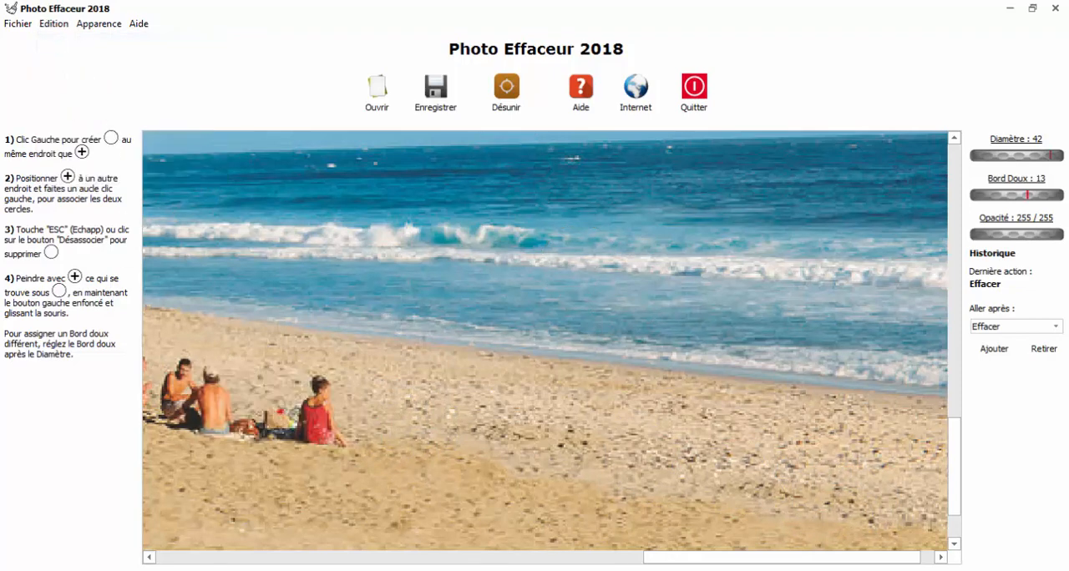
- Unlink the two circles and link them again with the source on the clean sand just right of the woman in red
{"action": "left_click_drag", "start_coordinate": [648, 559], "coordinate": [581, 560]}
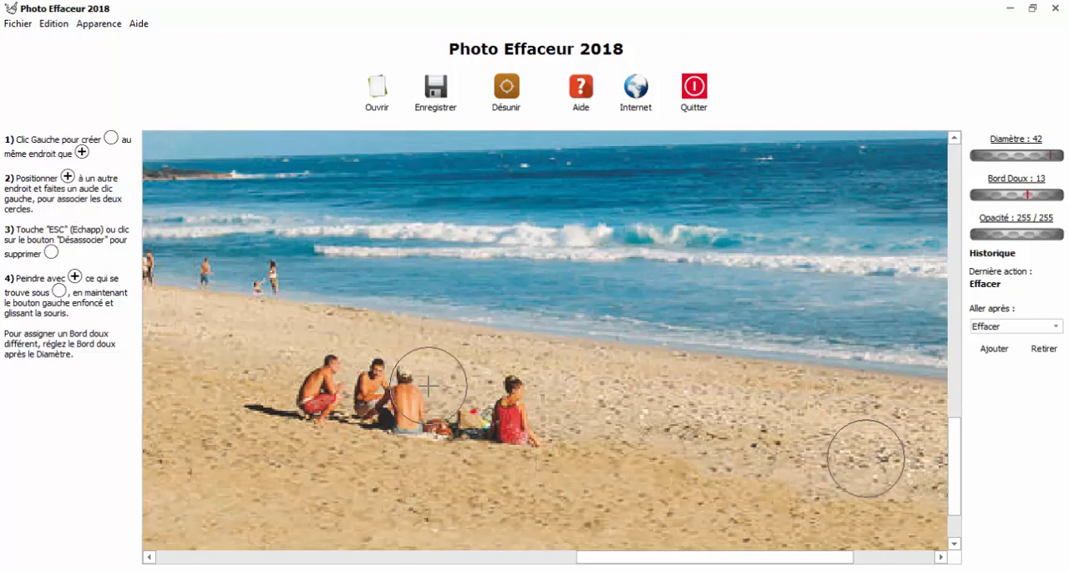
{"action": "left_click", "coordinate": [499, 86]}
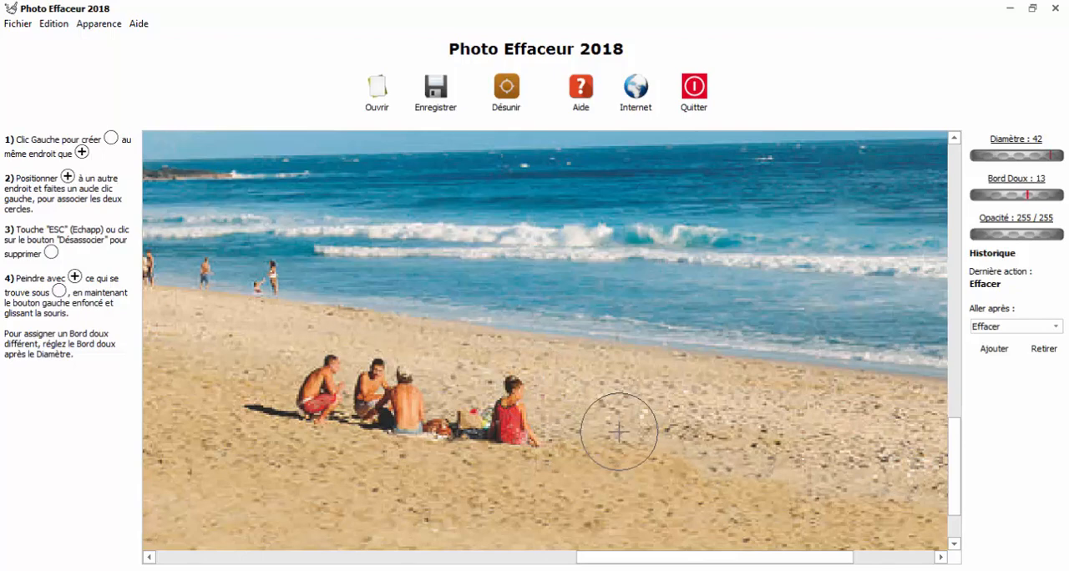
{"action": "scroll", "coordinate": [603, 426], "scroll_direction": "down", "scroll_amount": 5}
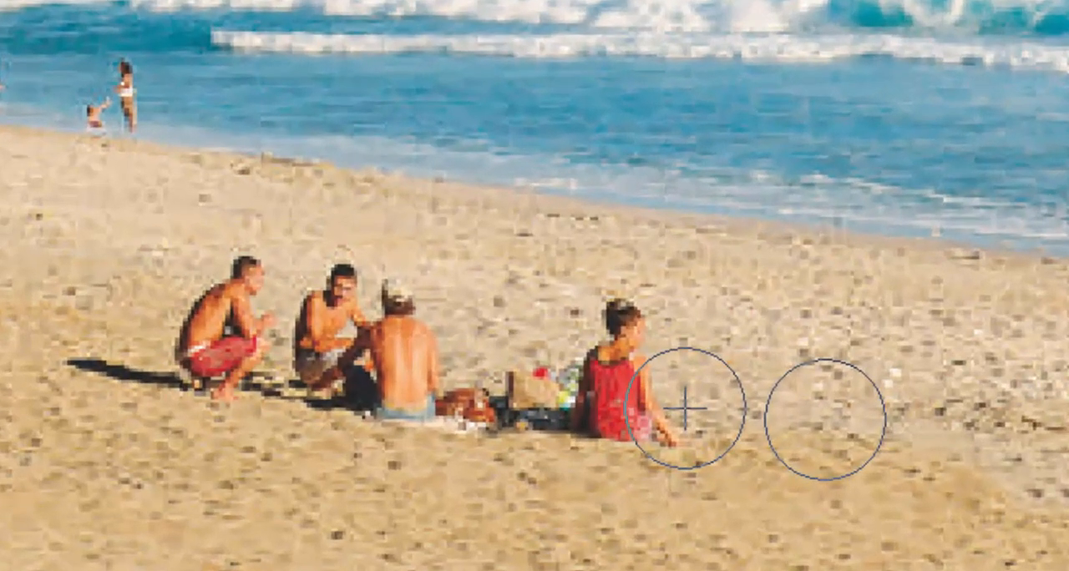
{"action": "left_click", "coordinate": [665, 403], "text": "ctrl"}
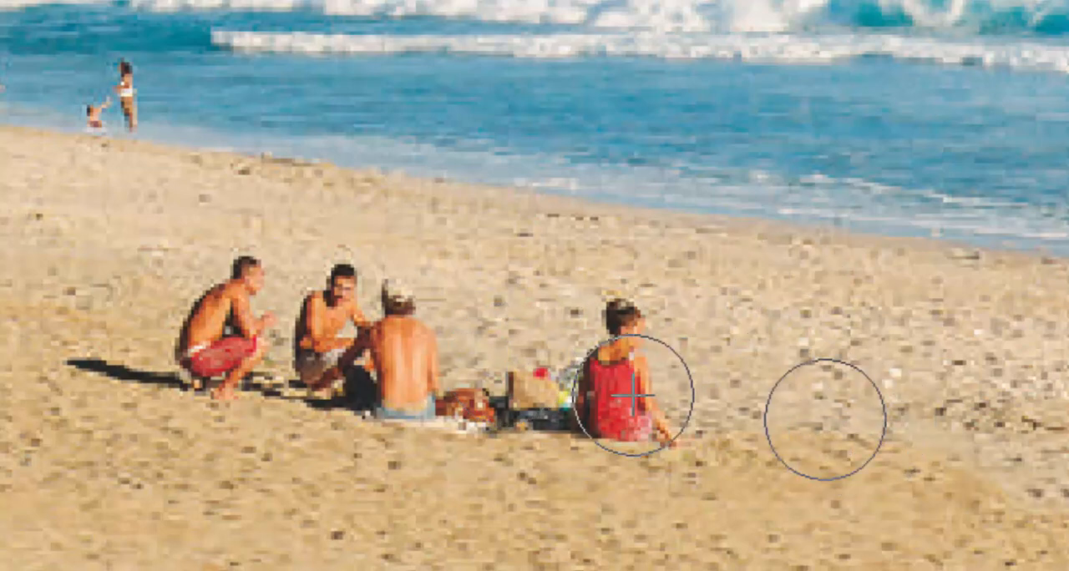
- Paint sand over the woman in red, the bags and the three men until the whole seated group is erased
{"action": "mouse_move", "coordinate": [633, 394]}
{"action": "left_mouse_down"}
{"action": "mouse_move", "coordinate": [668, 410]}
{"action": "mouse_move", "coordinate": [644, 406]}
{"action": "mouse_move", "coordinate": [627, 325]}
{"action": "mouse_move", "coordinate": [600, 398]}
{"action": "mouse_move", "coordinate": [616, 335]}
{"action": "mouse_move", "coordinate": [610, 423]}
{"action": "mouse_move", "coordinate": [545, 383]}
{"action": "mouse_move", "coordinate": [515, 404]}
{"action": "mouse_move", "coordinate": [465, 318]}
{"action": "left_mouse_up"}
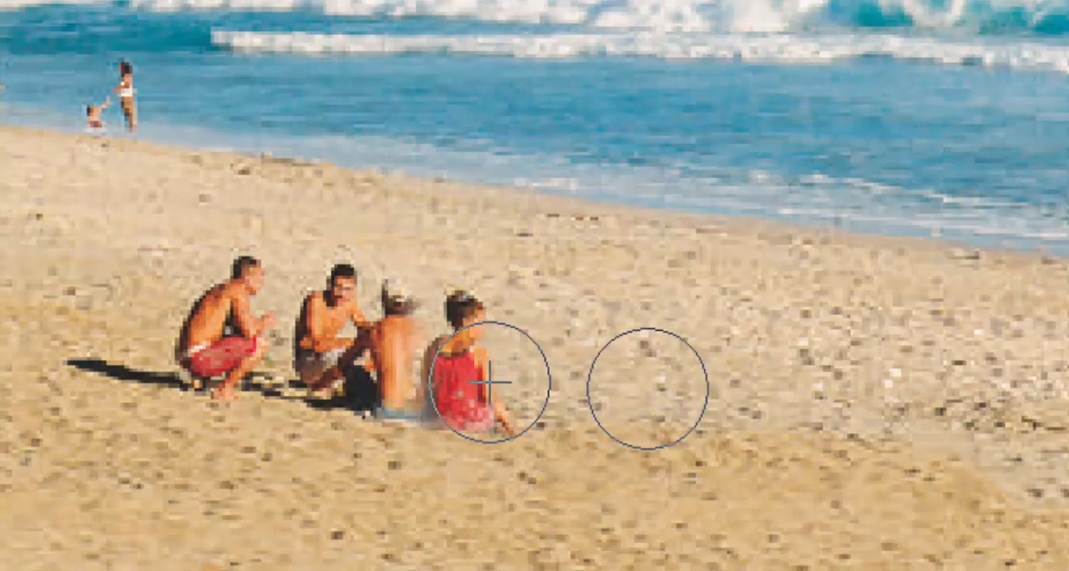
{"action": "mouse_move", "coordinate": [489, 346]}
{"action": "left_mouse_down"}
{"action": "mouse_move", "coordinate": [475, 317]}
{"action": "mouse_move", "coordinate": [483, 407]}
{"action": "mouse_move", "coordinate": [471, 320]}
{"action": "mouse_move", "coordinate": [468, 412]}
{"action": "left_mouse_up"}
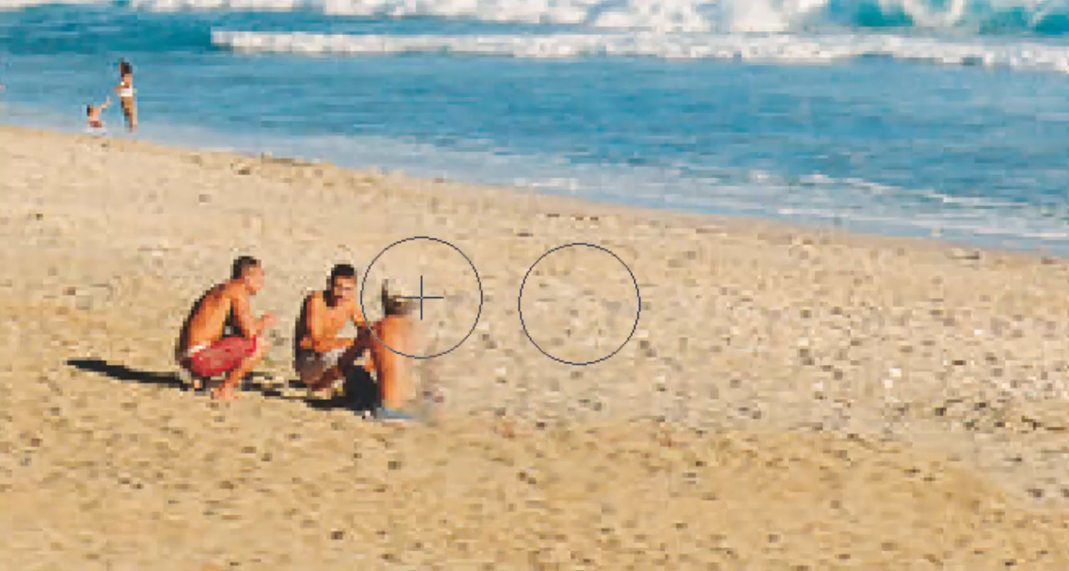
{"action": "mouse_move", "coordinate": [423, 298]}
{"action": "left_mouse_down"}
{"action": "mouse_move", "coordinate": [384, 362]}
{"action": "mouse_move", "coordinate": [382, 343]}
{"action": "mouse_move", "coordinate": [427, 316]}
{"action": "mouse_move", "coordinate": [343, 377]}
{"action": "mouse_move", "coordinate": [300, 337]}
{"action": "mouse_move", "coordinate": [291, 278]}
{"action": "mouse_move", "coordinate": [182, 344]}
{"action": "mouse_move", "coordinate": [111, 370]}
{"action": "mouse_move", "coordinate": [33, 362]}
{"action": "mouse_move", "coordinate": [127, 329]}
{"action": "mouse_move", "coordinate": [411, 364]}
{"action": "left_mouse_up"}
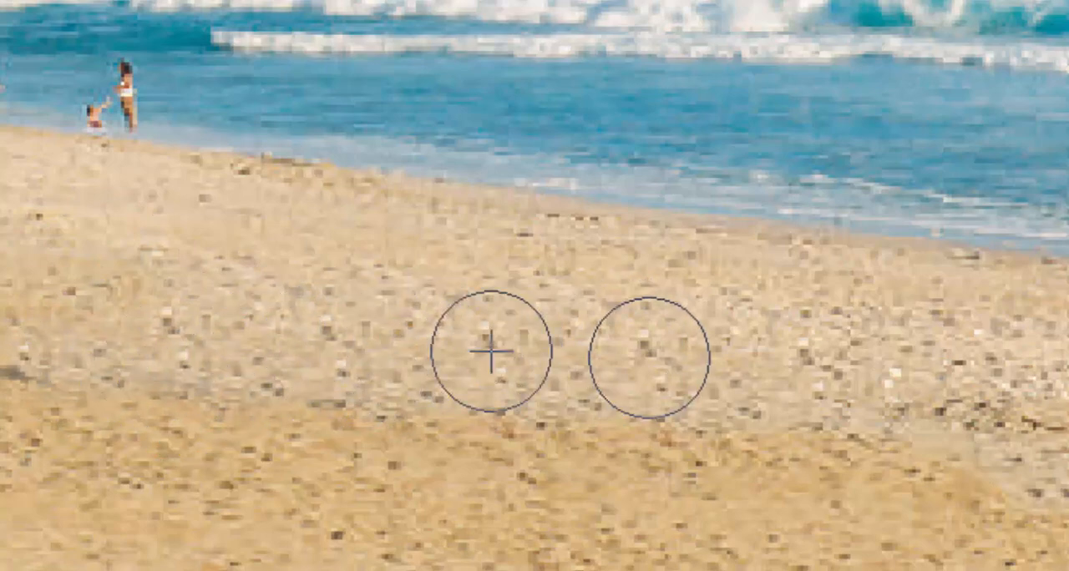
- Set the circle diameter to 32 and paint darker sand from the lower beach onto the lighter pebbly area where the group sat
{"action": "scroll", "coordinate": [705, 377], "scroll_direction": "down", "scroll_amount": 3}
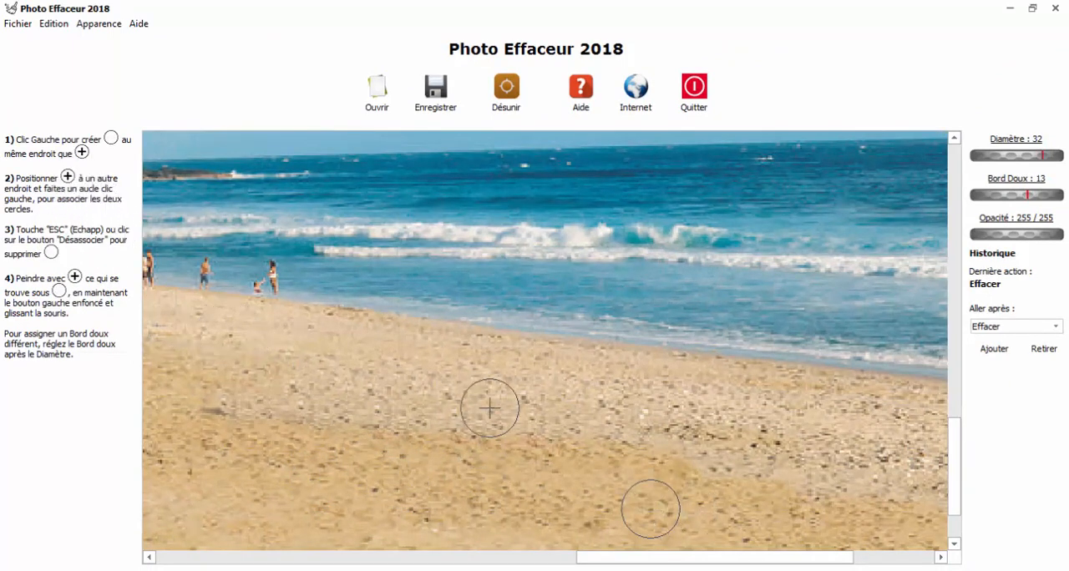
{"action": "left_click", "coordinate": [450, 396]}
{"action": "left_click", "coordinate": [444, 396]}
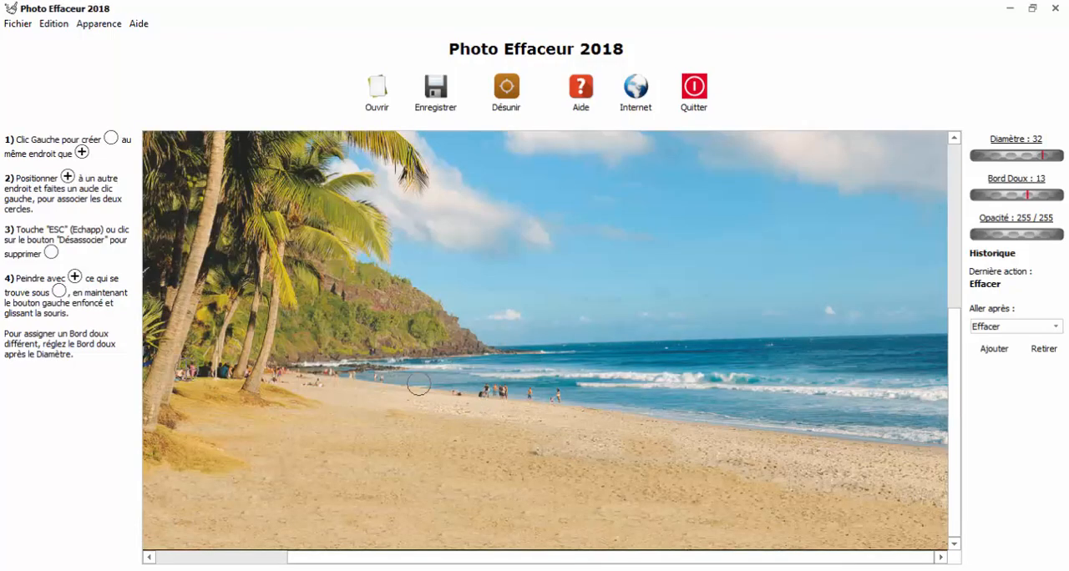
{"action": "scroll", "coordinate": [419, 385], "scroll_direction": "up", "scroll_amount": 5}
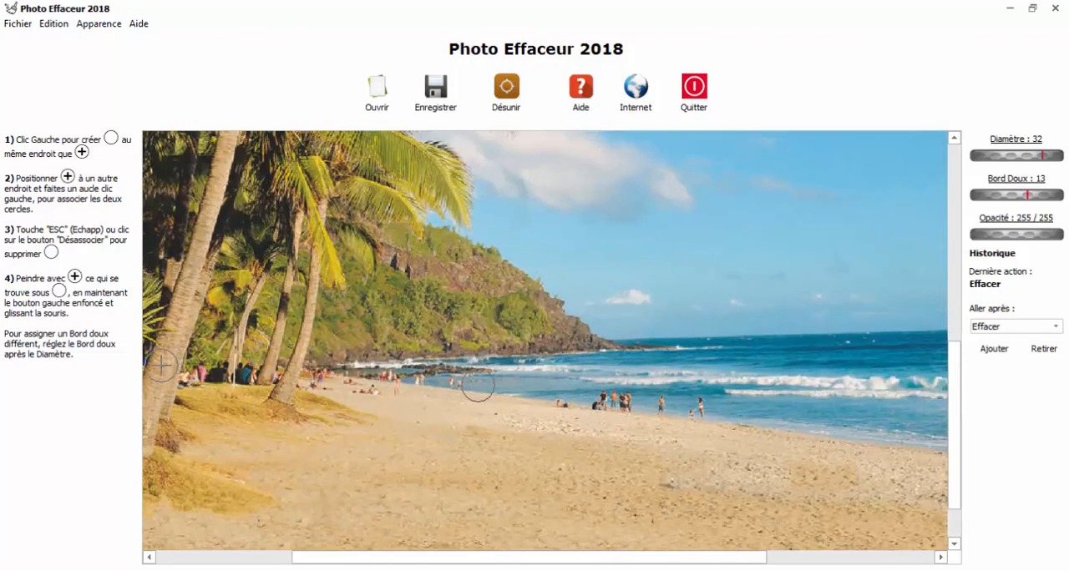